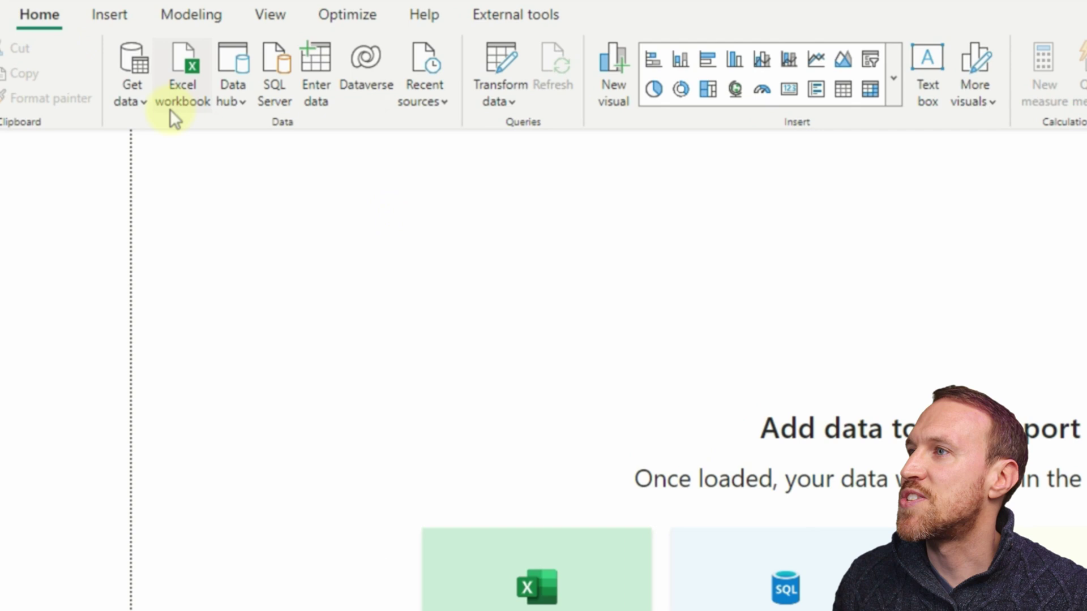
# Step: Open the full data source catalogue, filter it by 'JSON' and select the JSON connector
pyautogui.click(115, 91)
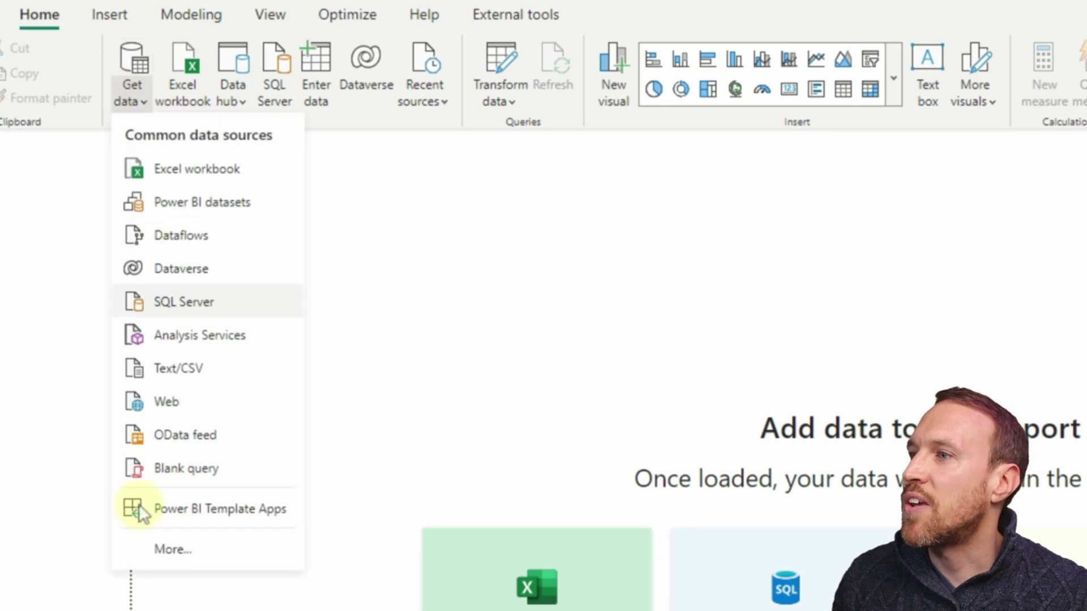
pyautogui.click(192, 548)
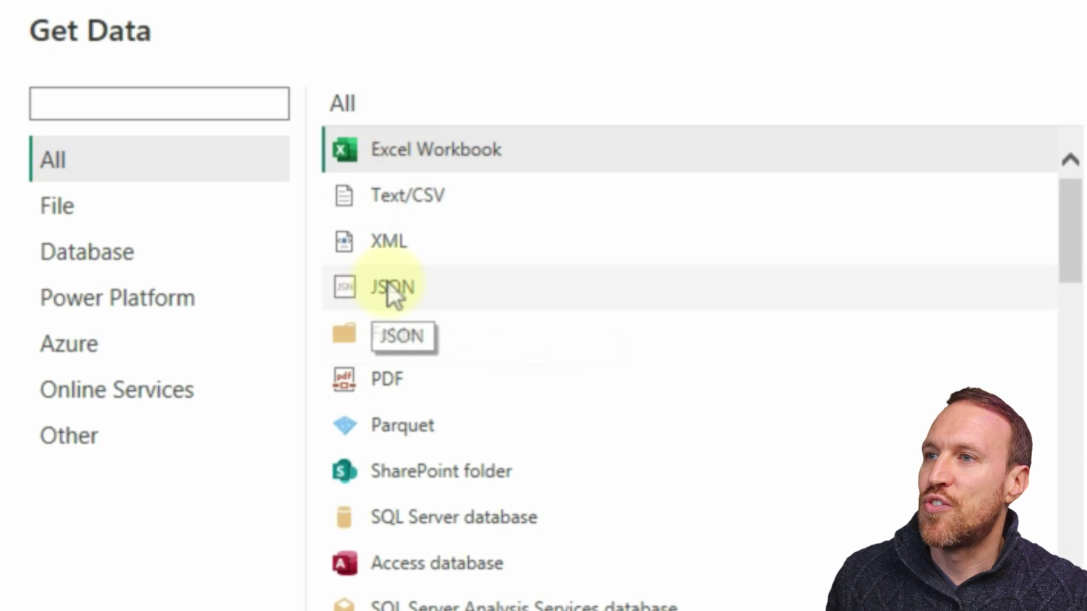
pyautogui.click(176, 96)
pyautogui.write('JSON')
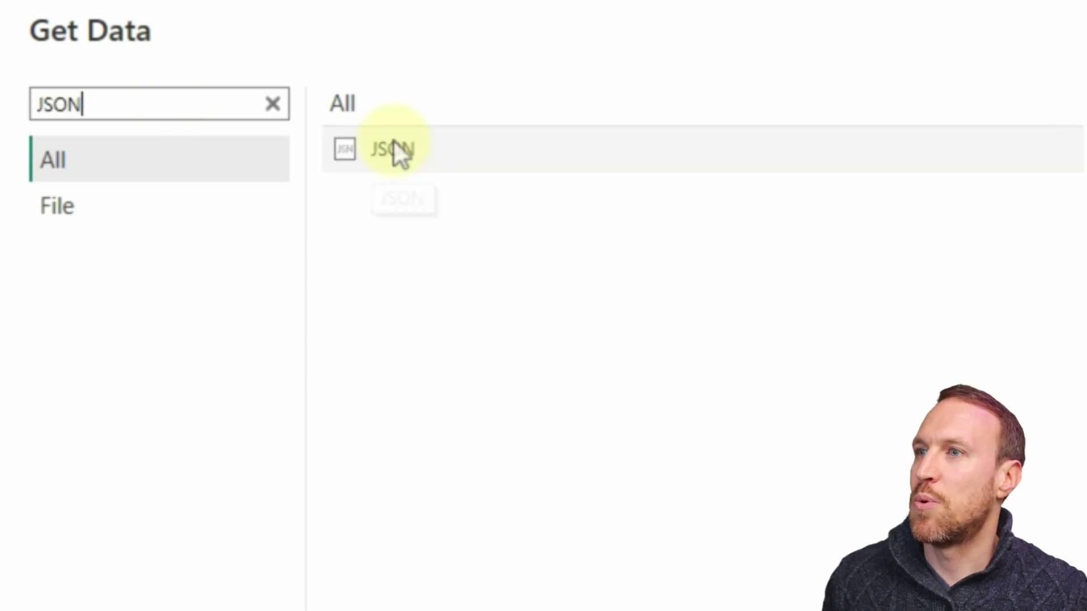
pyautogui.click(393, 139)
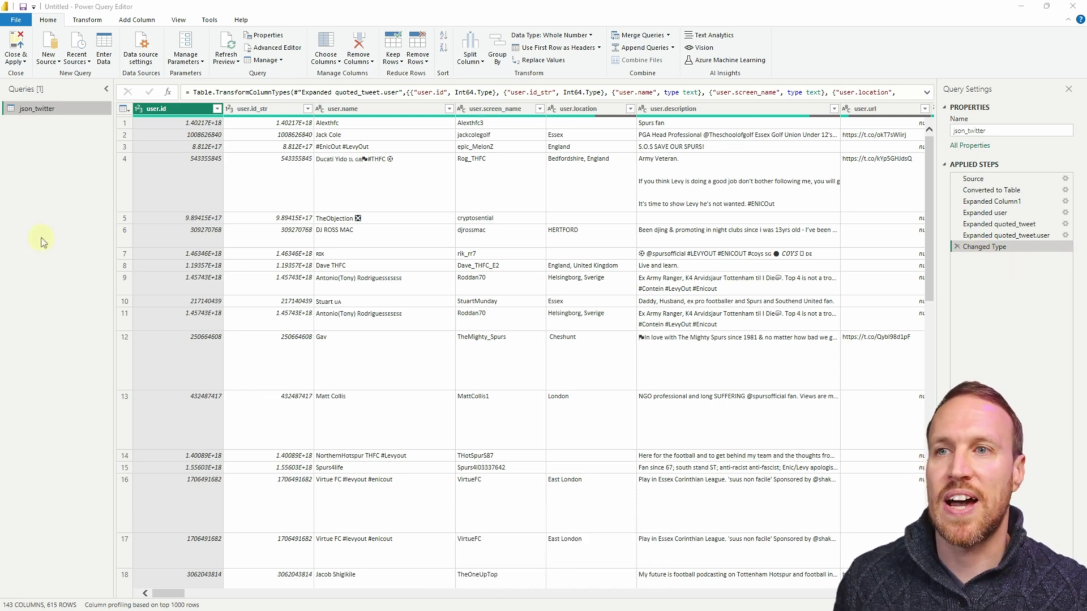
# Step: Step through Source, Converted to Table and Expanded Column1, enlarging the record preview to see every field
pyautogui.click(1000, 179)
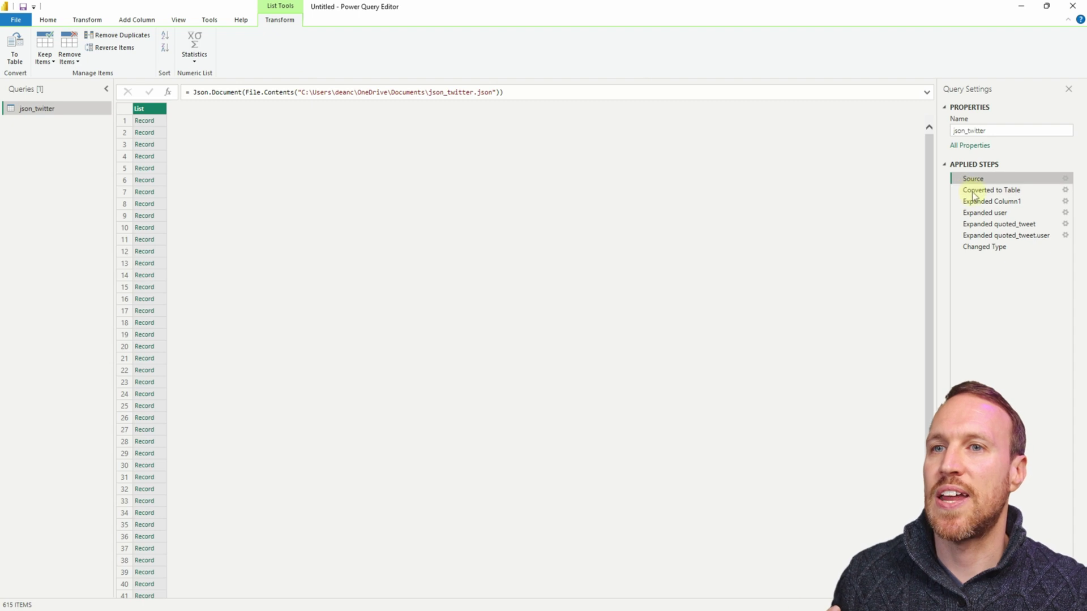
pyautogui.click(990, 192)
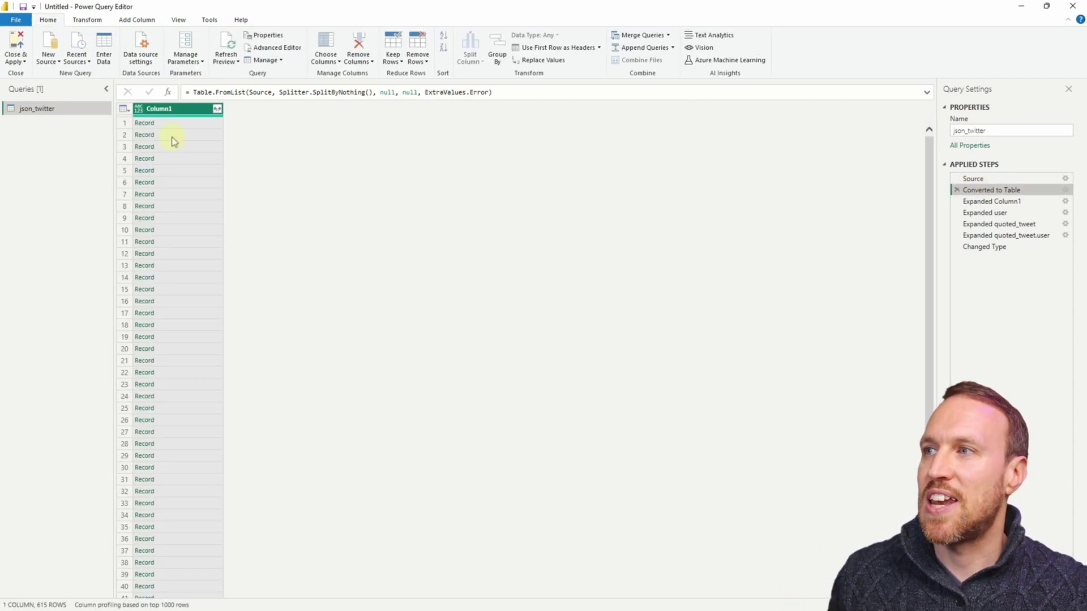
pyautogui.click(1036, 179)
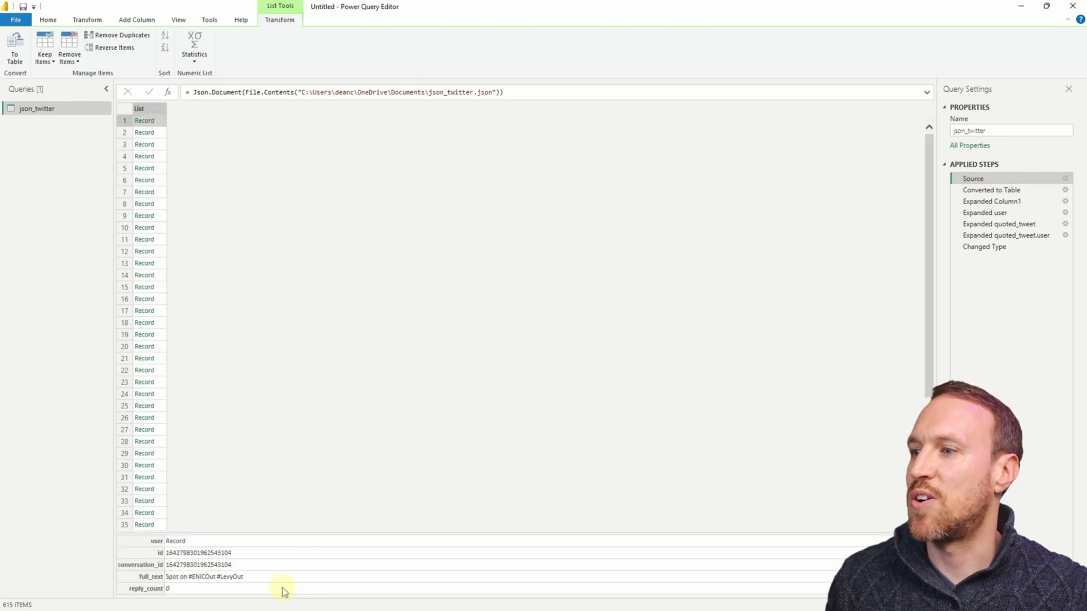
pyautogui.scroll(-3, 245, 569)
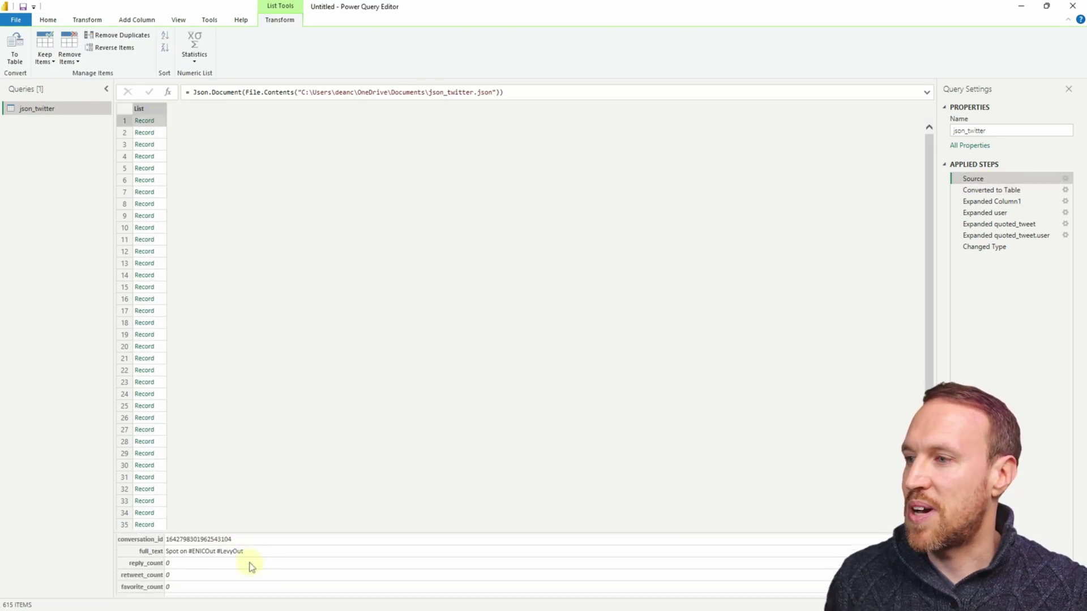
pyautogui.scroll(-3, 170, 561)
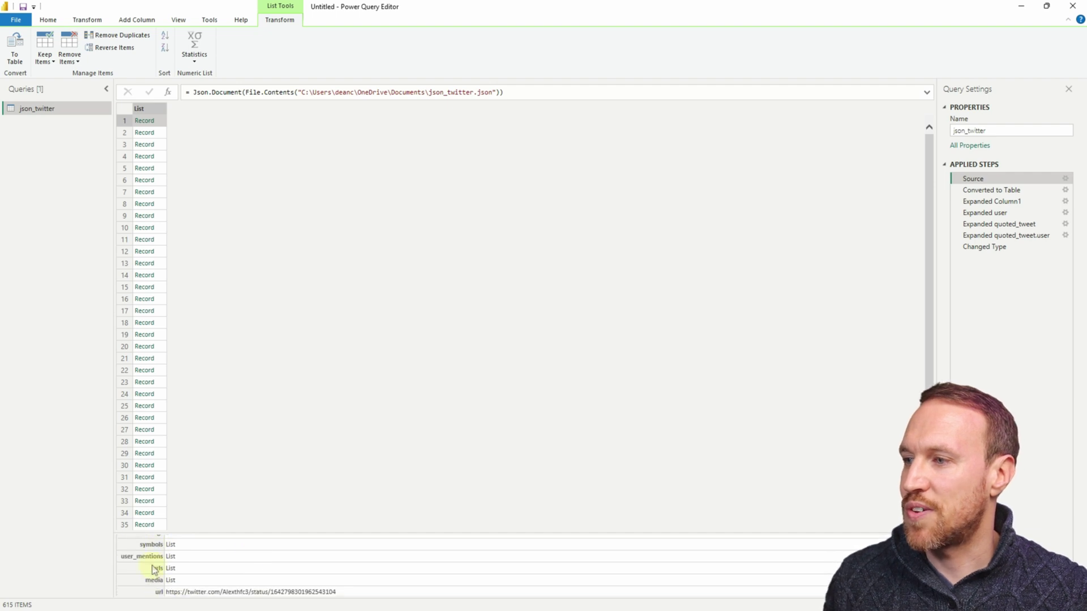
pyautogui.scroll(-2, 154, 572)
pyautogui.moveTo(267, 544); pyautogui.dragTo(276, 358)
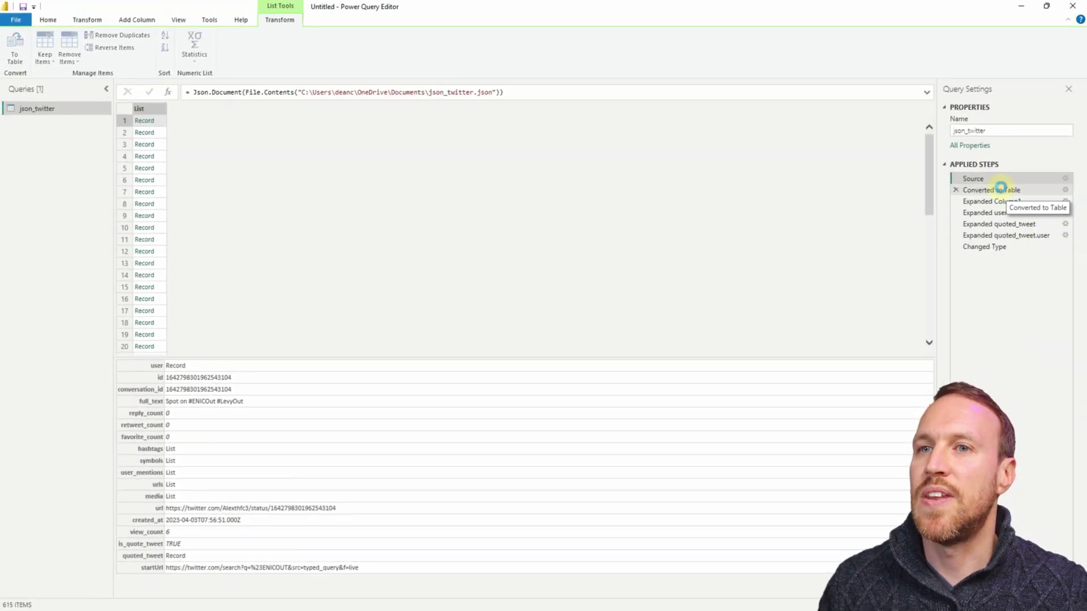
pyautogui.click(991, 189)
pyautogui.click(182, 122)
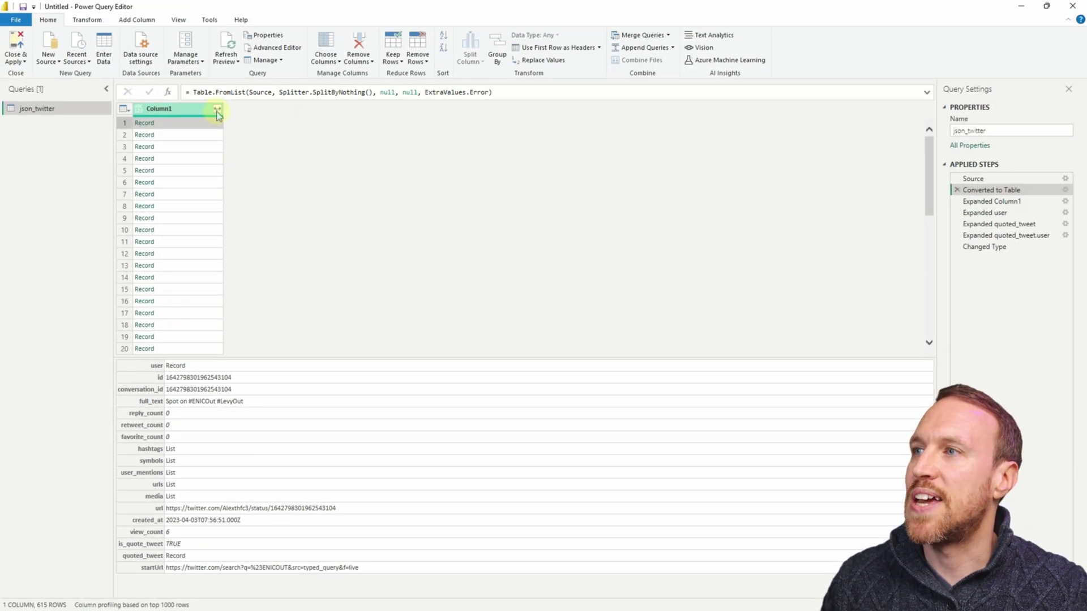
pyautogui.click(993, 205)
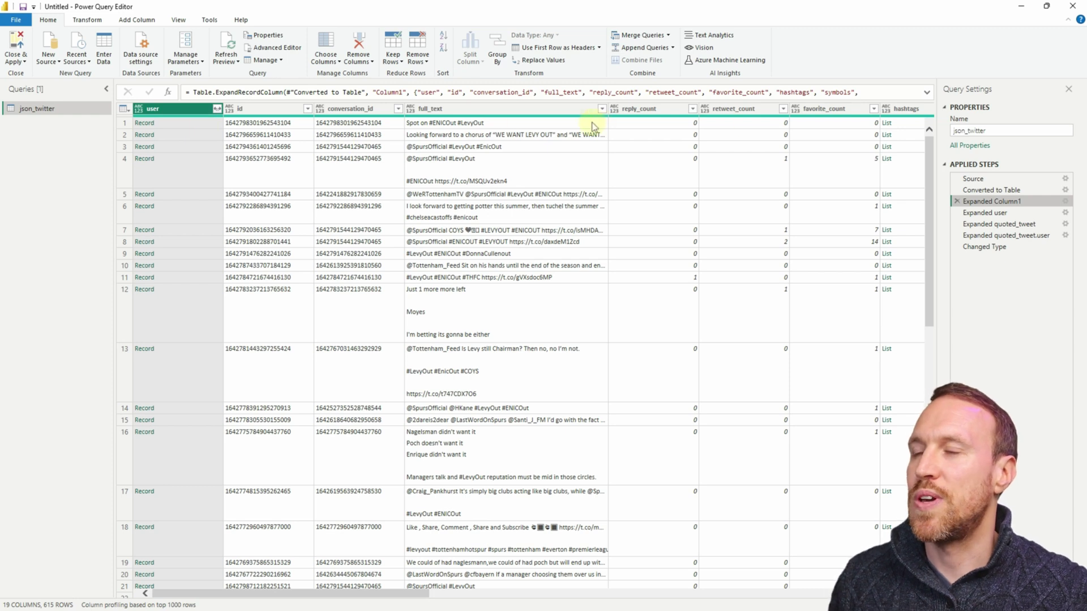
# Step: Compare the first tweet's user record with the Expanded user stage's columns, selecting user.id
pyautogui.moveTo(388, 593); pyautogui.dragTo(849, 592)
pyautogui.moveTo(753, 594); pyautogui.dragTo(261, 589)
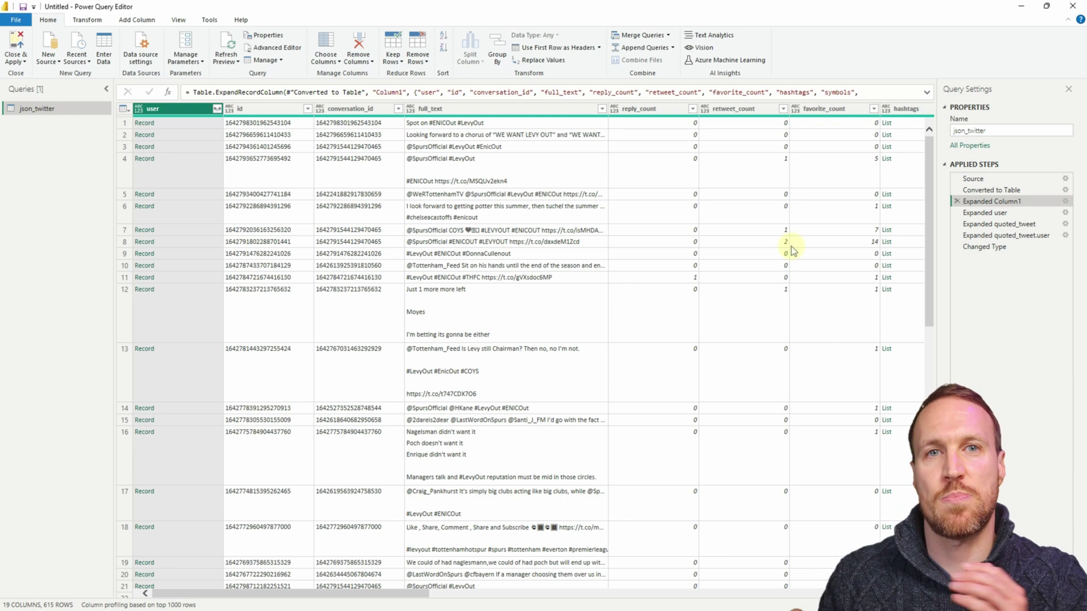
pyautogui.click(989, 214)
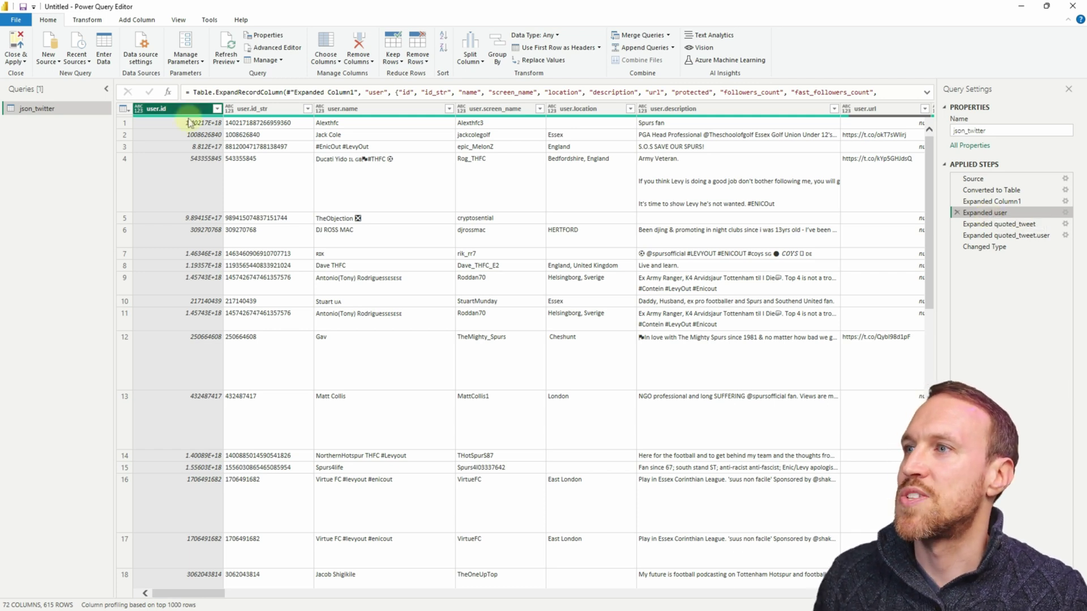
pyautogui.click(988, 201)
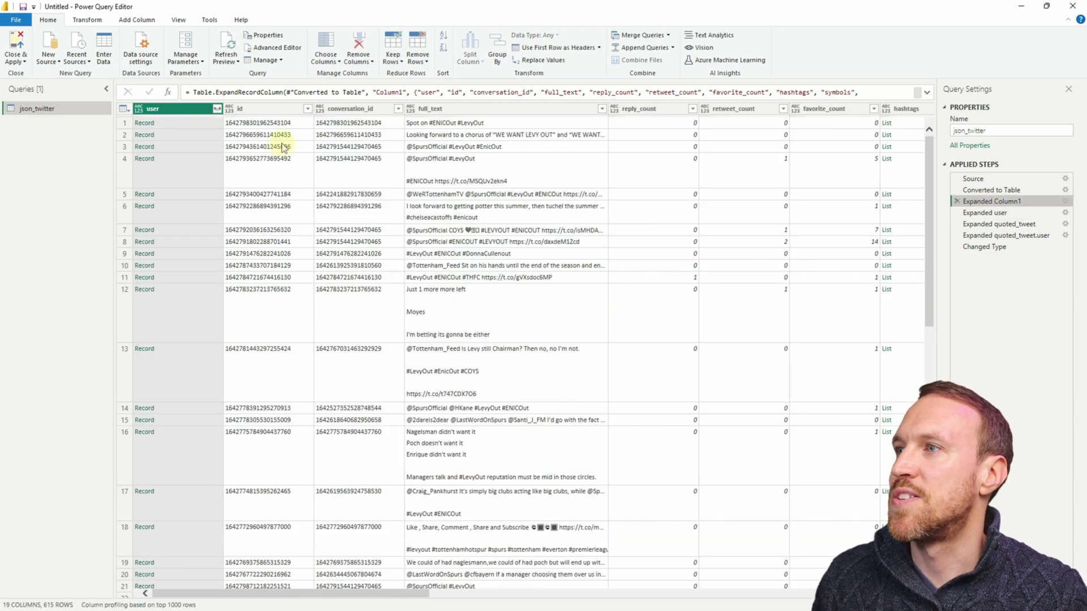
pyautogui.click(203, 132)
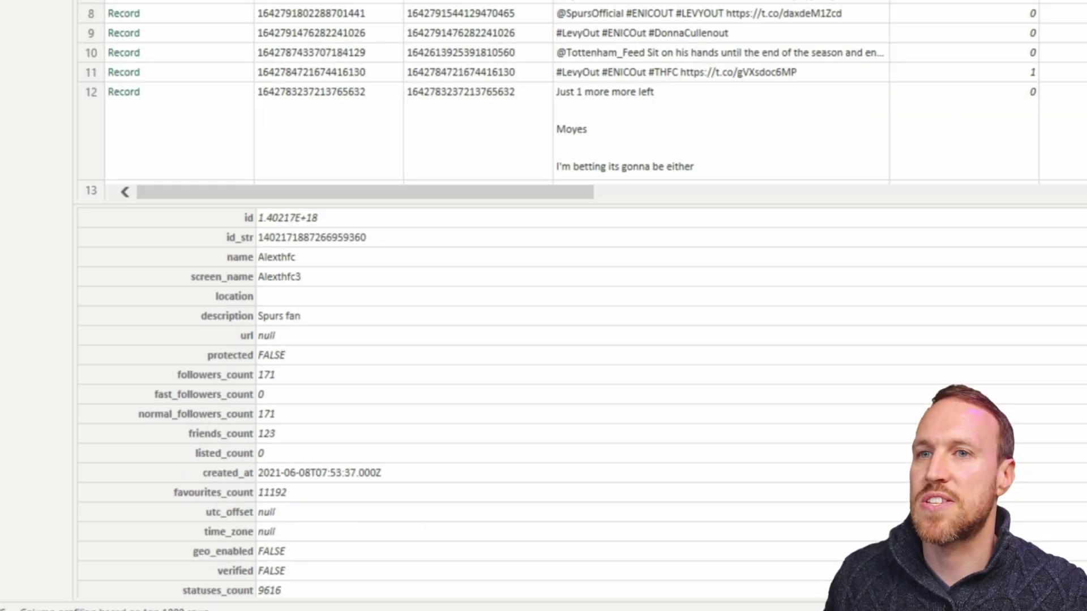
pyautogui.click(975, 218)
pyautogui.click(150, 108)
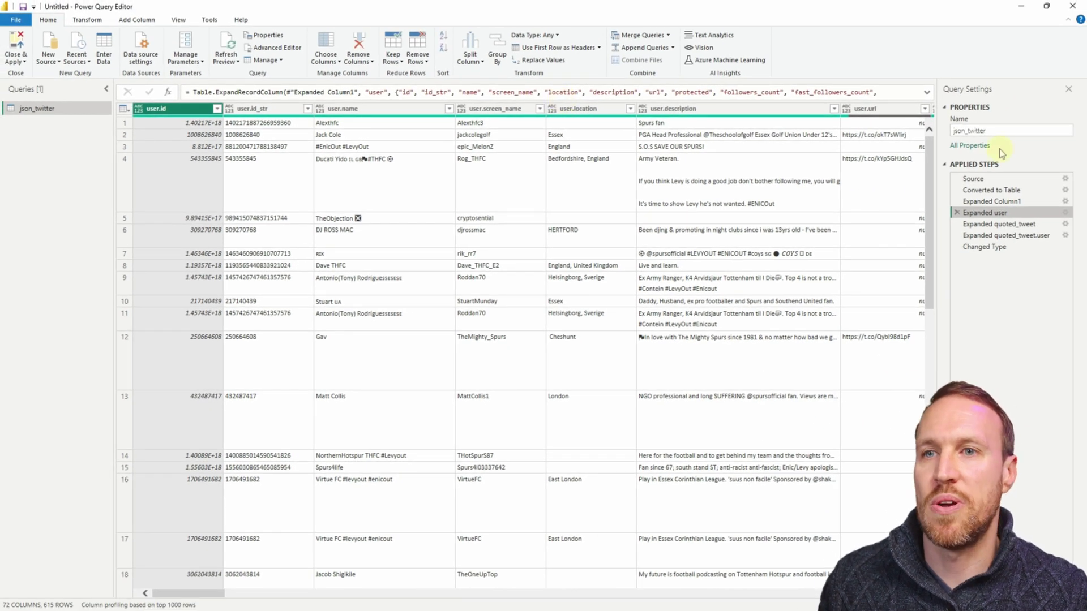
# Step: Review the quoted_tweet and quoted_tweet.user expansions and the final type-change step, scrolling the columns right
pyautogui.click(1003, 224)
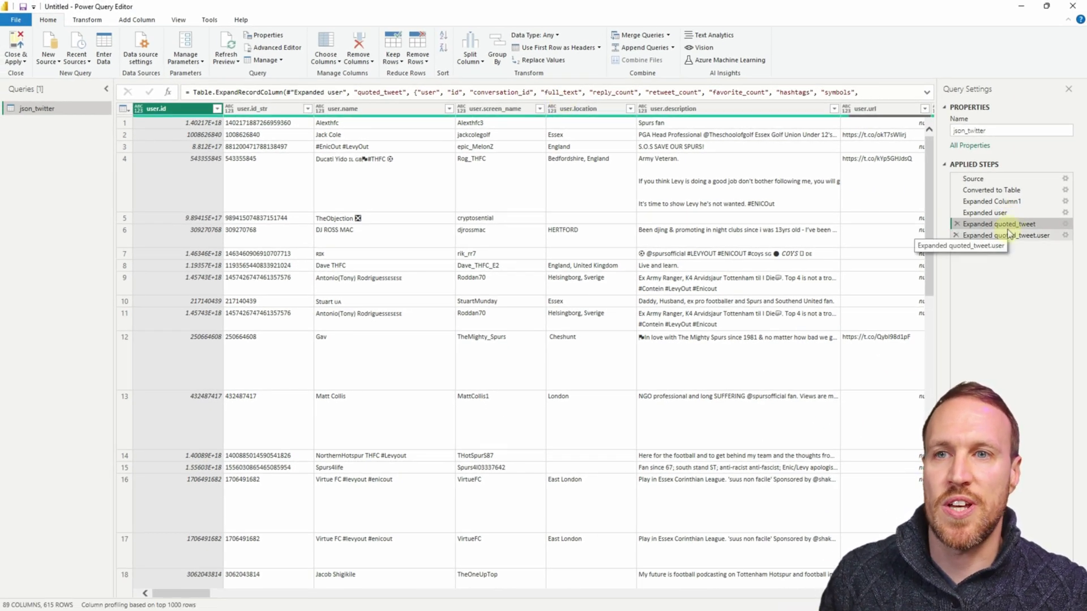
pyautogui.click(1010, 236)
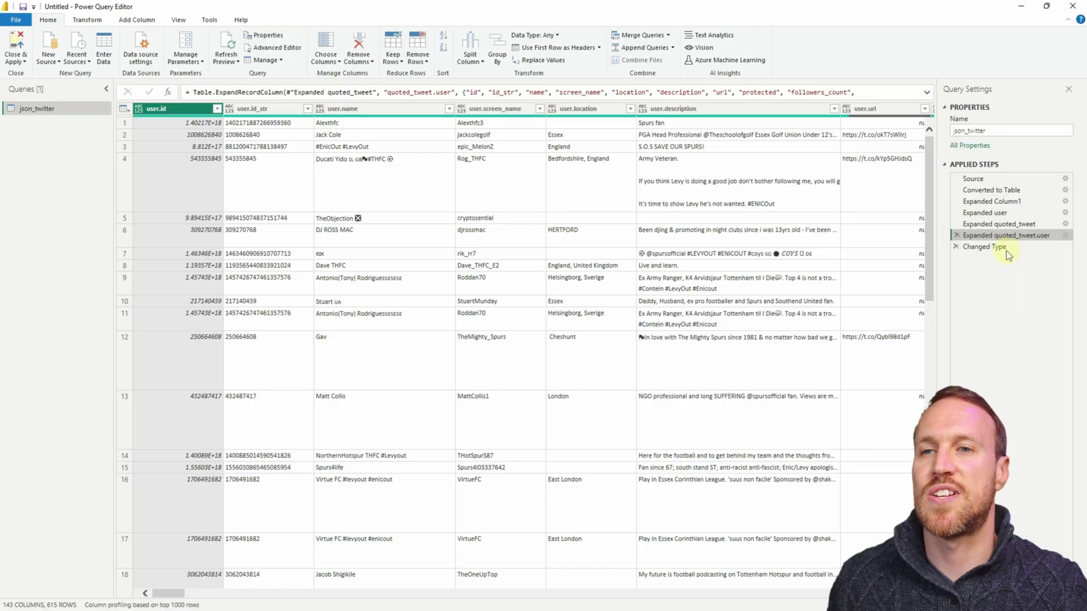
pyautogui.click(1008, 252)
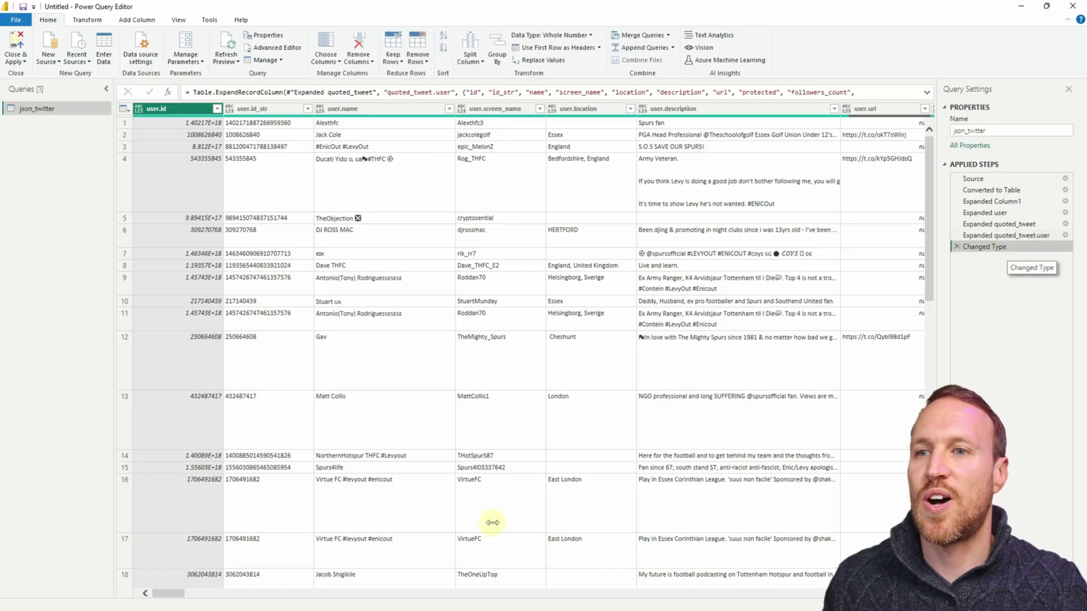
pyautogui.moveTo(168, 599); pyautogui.dragTo(883, 600)
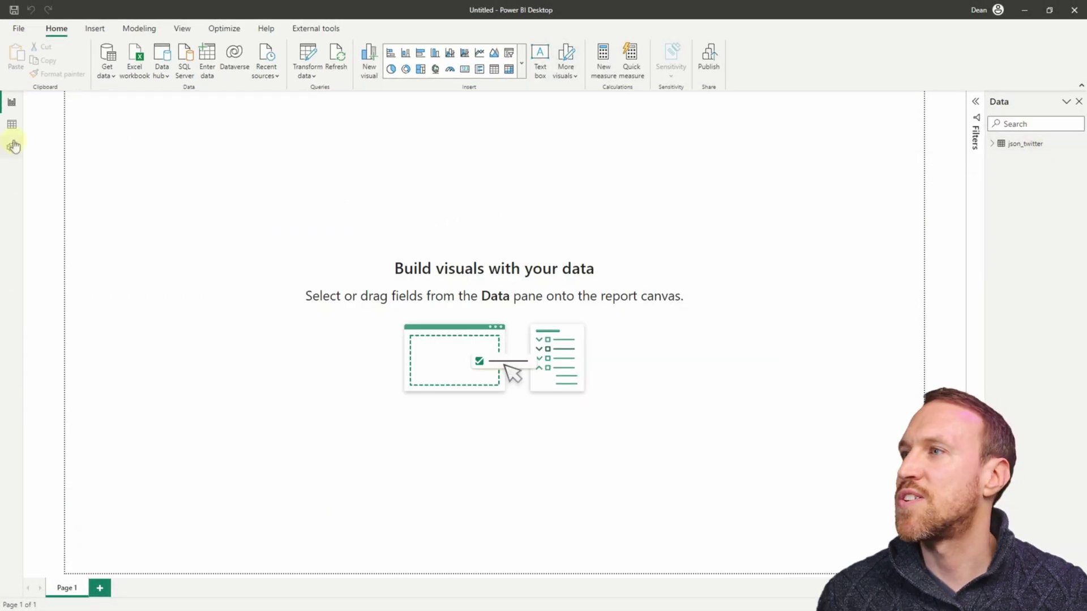
# Step: Inspect the loaded 615-row json_twitter table in Table view, including user.id column options, then return to Report view
pyautogui.click(12, 126)
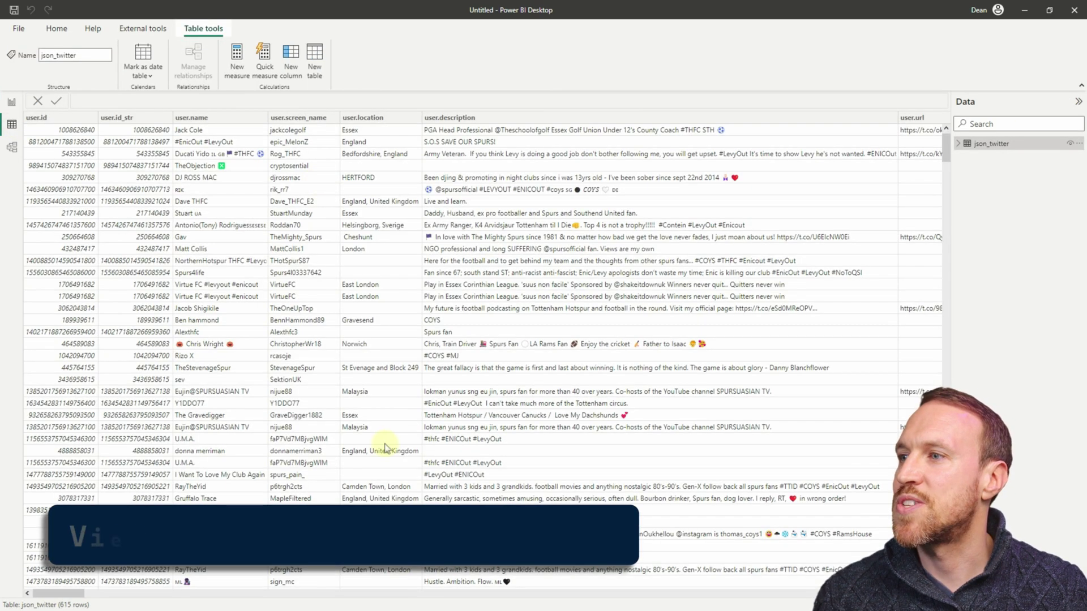
pyautogui.rightClick(35, 123)
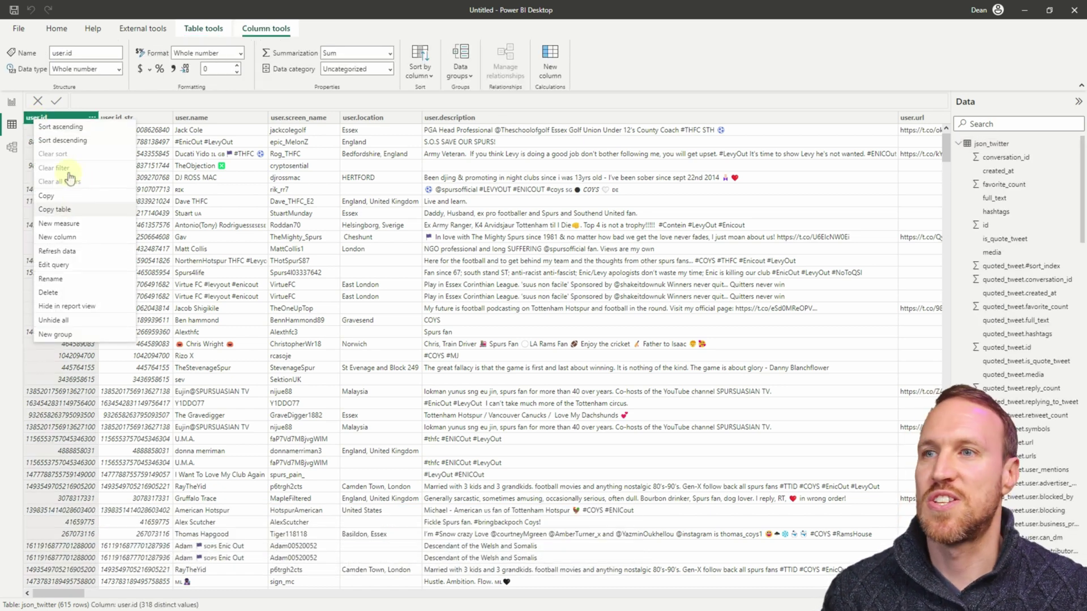
pyautogui.click(11, 104)
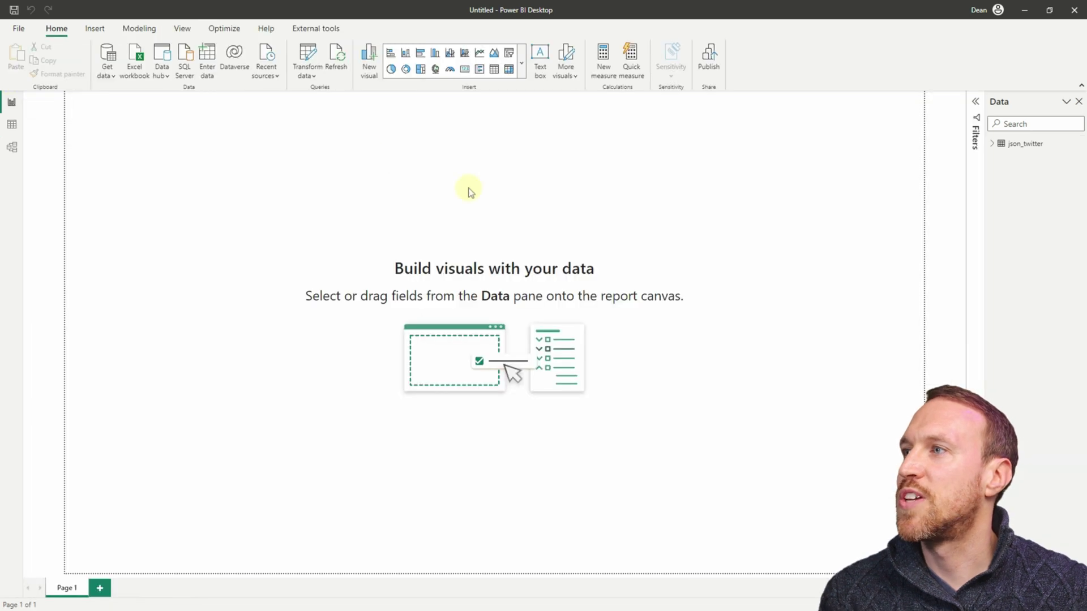
# Step: Make the id field Text and replace the Sum of id with individual id values in the visual
pyautogui.click(990, 145)
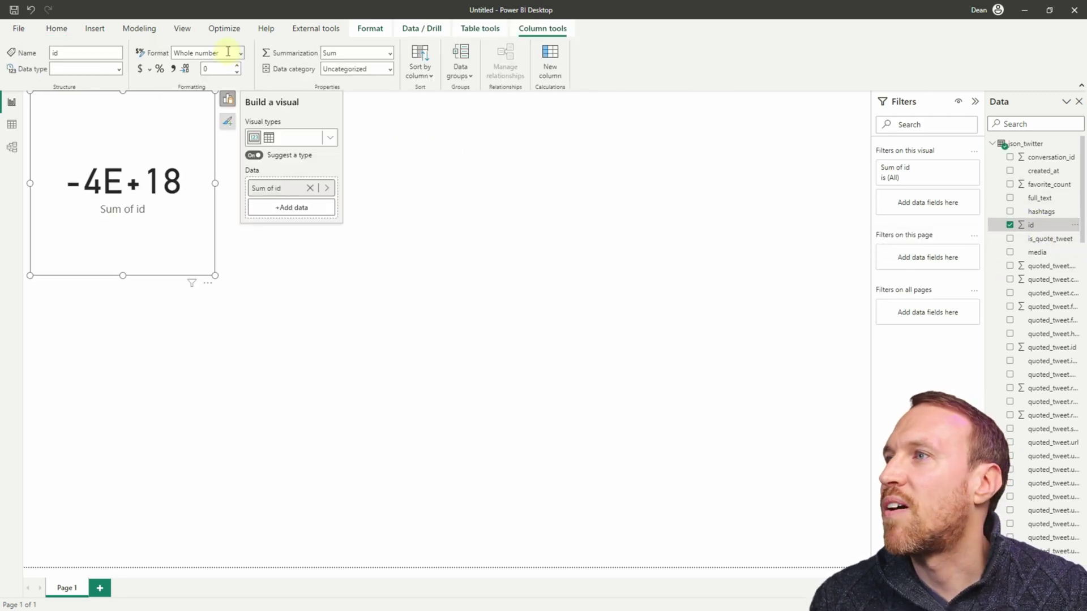
pyautogui.click(119, 69)
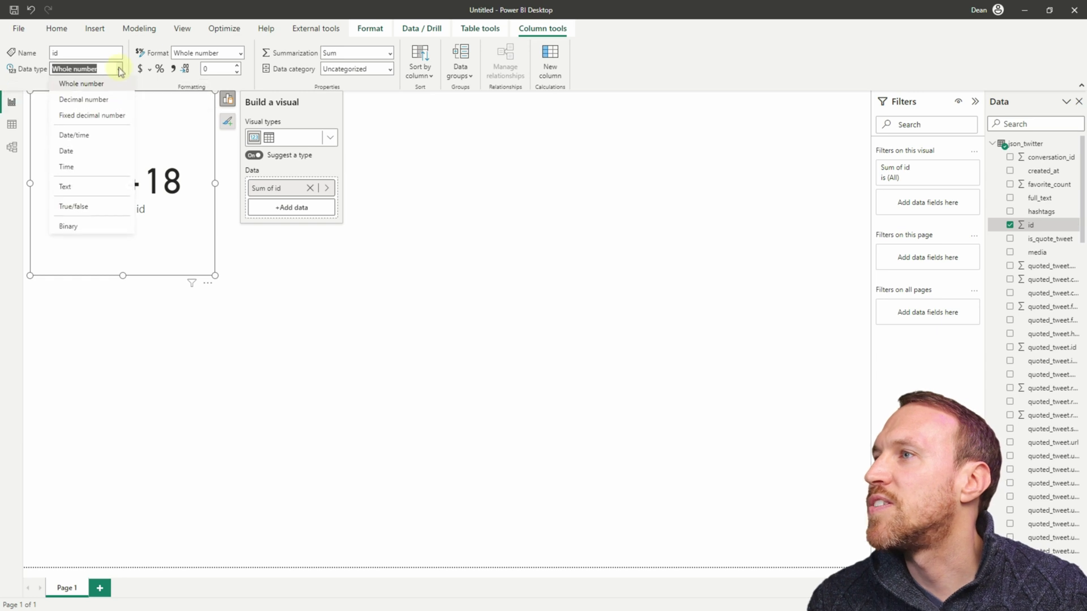
pyautogui.click(68, 191)
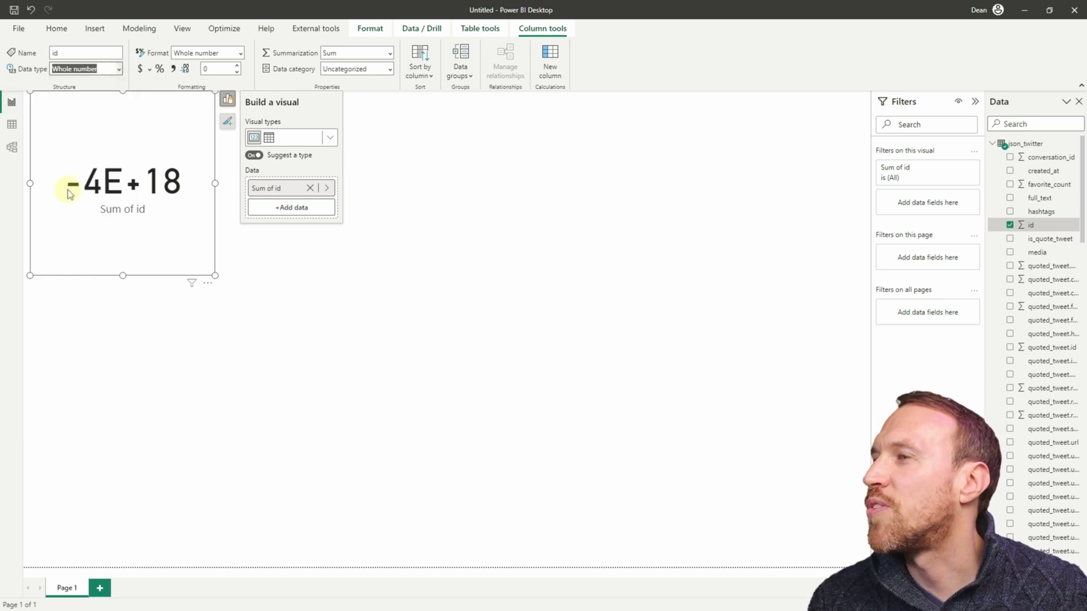
pyautogui.click(309, 188)
pyautogui.moveTo(1030, 224); pyautogui.dragTo(162, 233)
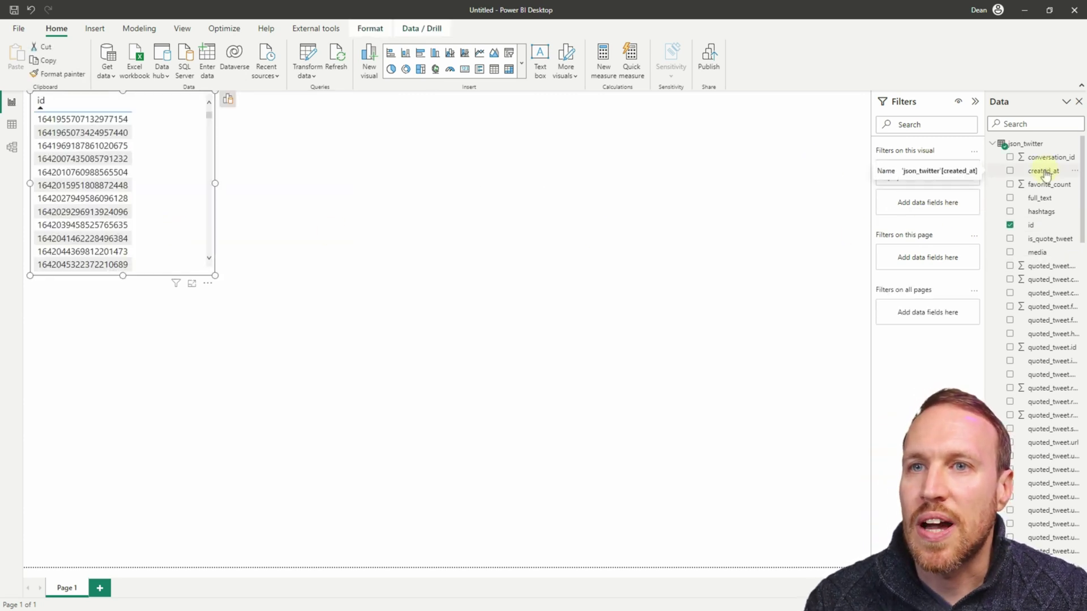
# Step: Add created_at and full_text to the id table and enlarge the visual
pyautogui.moveTo(1045, 175); pyautogui.dragTo(205, 180)
pyautogui.moveTo(1040, 198); pyautogui.dragTo(325, 176)
pyautogui.moveTo(443, 469); pyautogui.dragTo(508, 533)
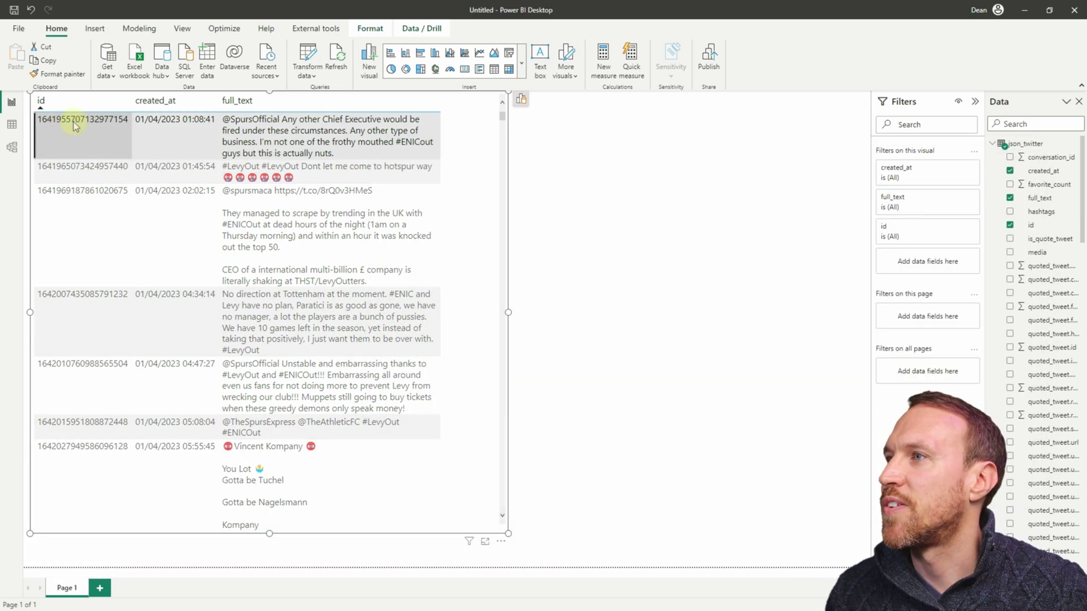
# Step: Copy the first tweet's id value and switch to json_twitter.json in Notepad
pyautogui.rightClick(76, 125)
pyautogui.moveTo(116, 211)
pyautogui.click(208, 212)
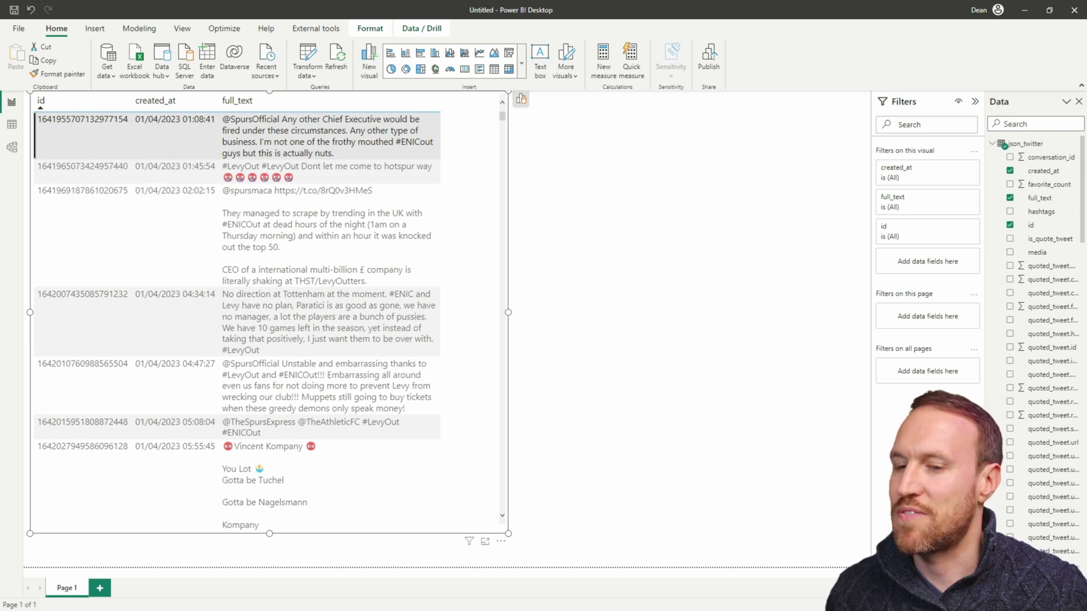
pyautogui.hotkey('alt', 'Tab')
pyautogui.click(591, 260)
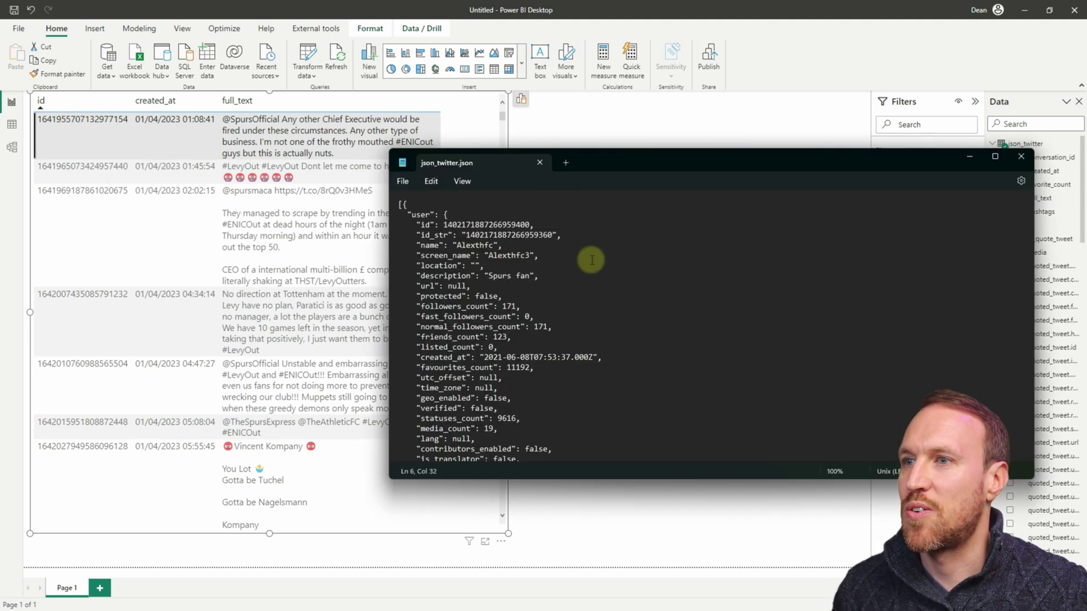
# Step: Find the copied tweet id in json_twitter.json and select that tweet's full_text line
pyautogui.hotkey('ctrl', 'f')
pyautogui.hotkey('ctrl', 'v')
pyautogui.press('Return')
pyautogui.press('Escape')
pyautogui.scroll(-3, 566, 340)
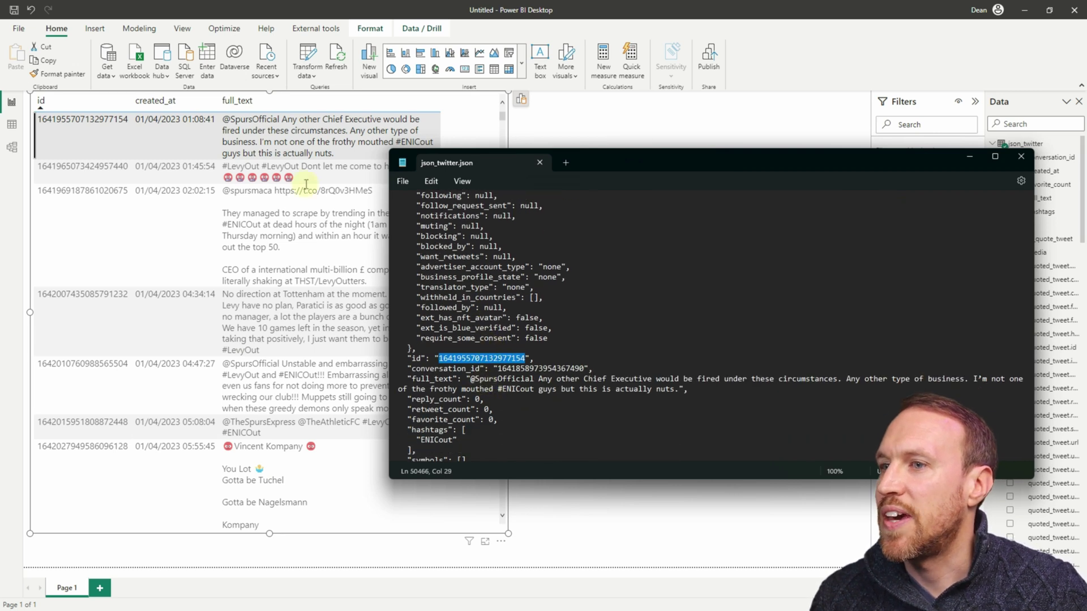
pyautogui.moveTo(407, 379); pyautogui.dragTo(678, 390)
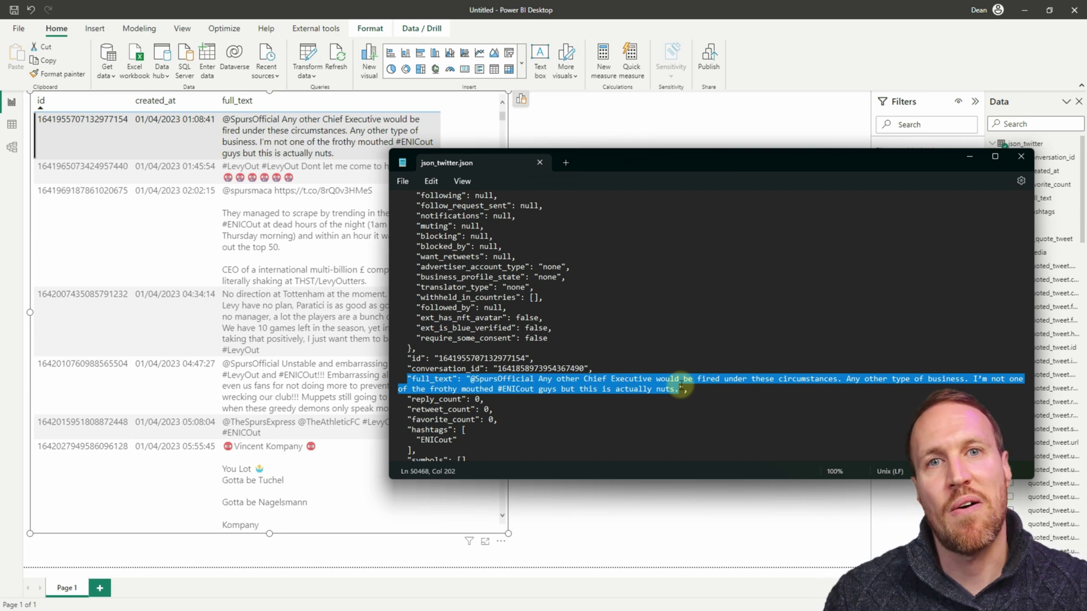